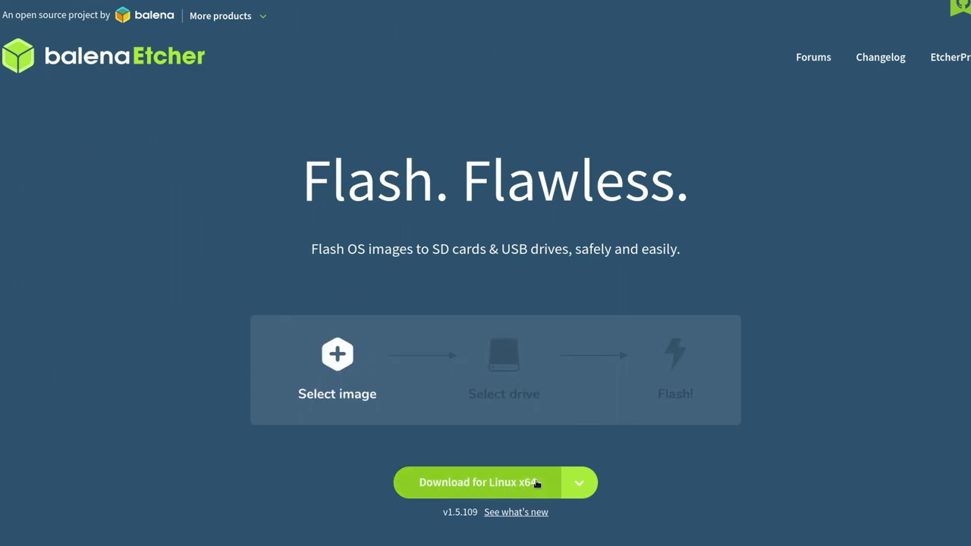
Step: Show the list of Etcher downloads for other platforms on the balenaEtcher website
{"action": "left_click", "coordinate": [577, 483]}
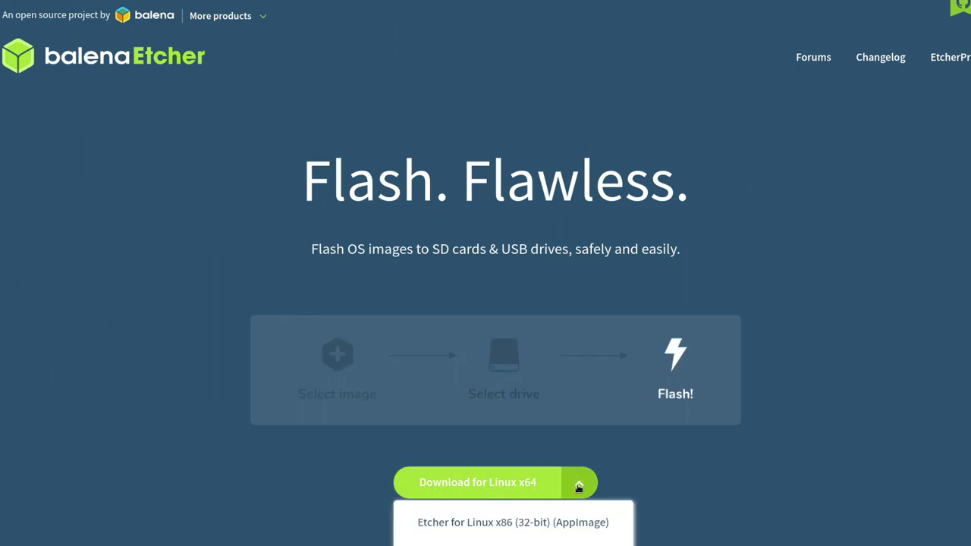
{"action": "scroll", "coordinate": [578, 485], "scroll_direction": "down", "scroll_amount": 2}
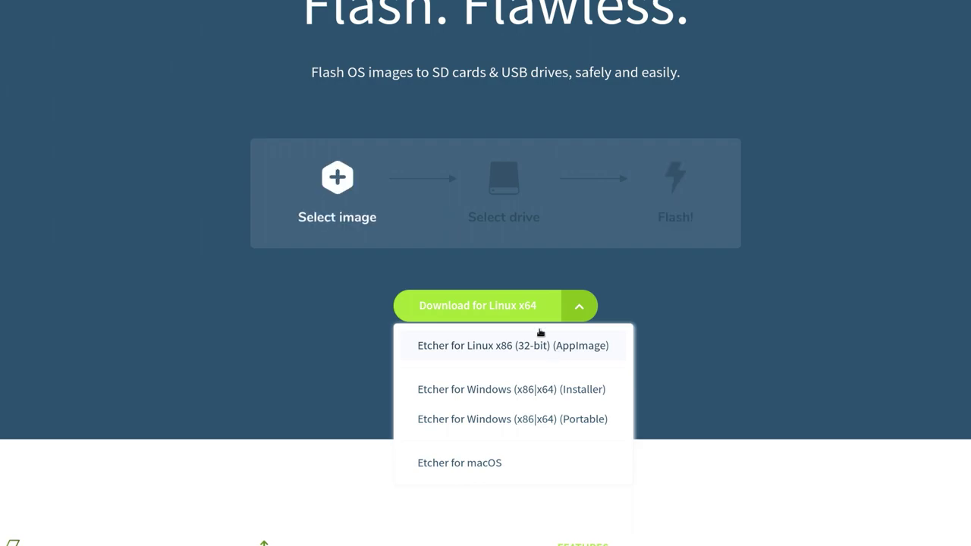
Step: Open the latest v1.5.109 release of the balena-io/etcher repository on GitHub and look through its downloadable assets
{"action": "left_click", "coordinate": [282, 358]}
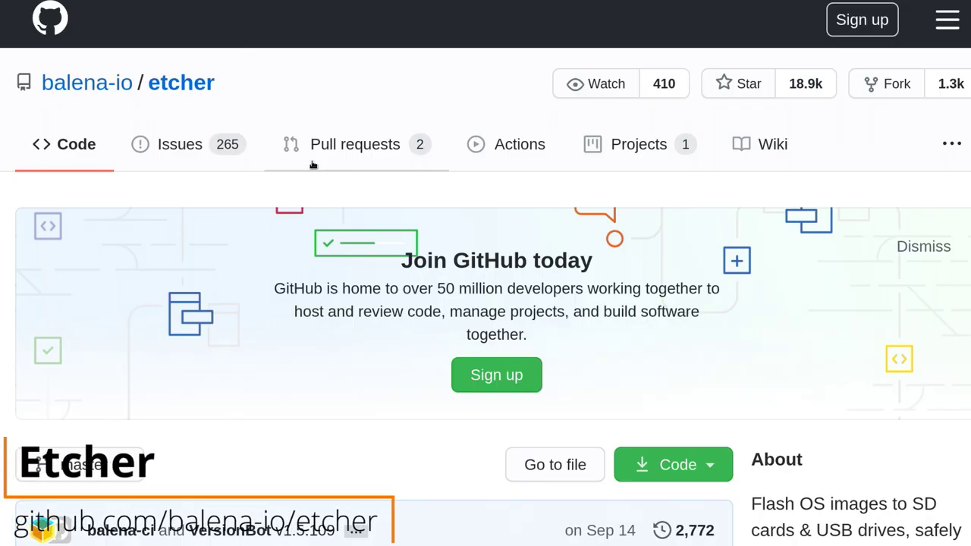
{"action": "scroll", "coordinate": [432, 220], "scroll_direction": "down", "scroll_amount": 4}
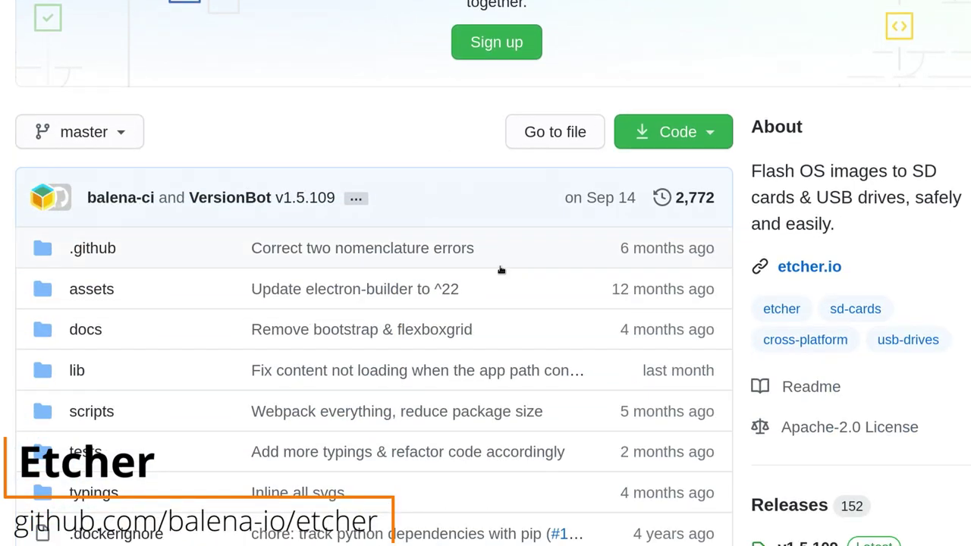
{"action": "left_click", "coordinate": [783, 538]}
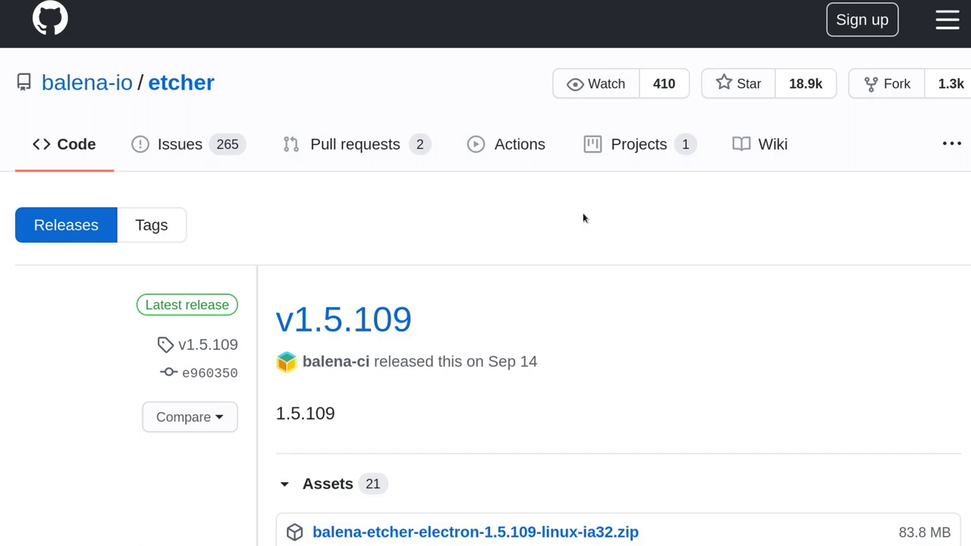
{"action": "scroll", "coordinate": [591, 270], "scroll_direction": "down", "scroll_amount": 5}
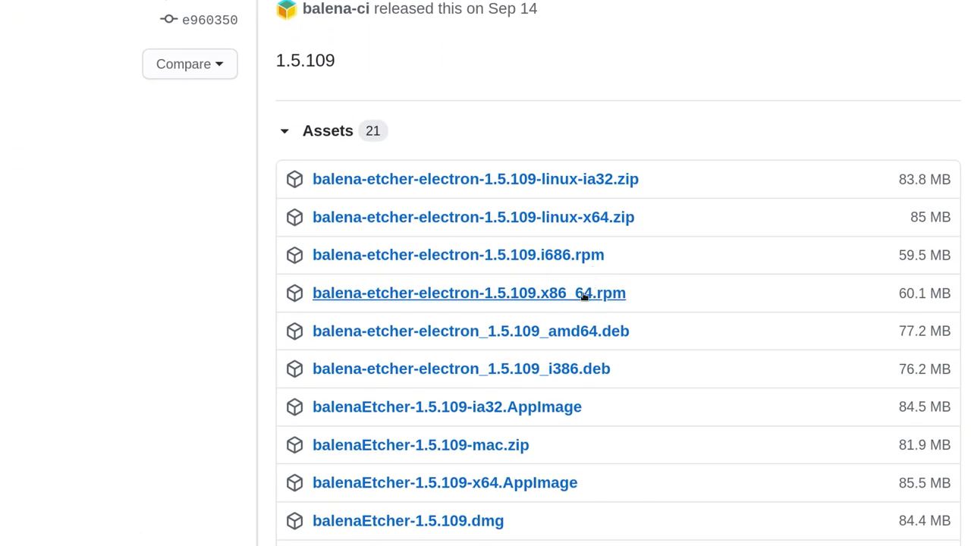
{"action": "scroll", "coordinate": [568, 346], "scroll_direction": "down", "scroll_amount": 1}
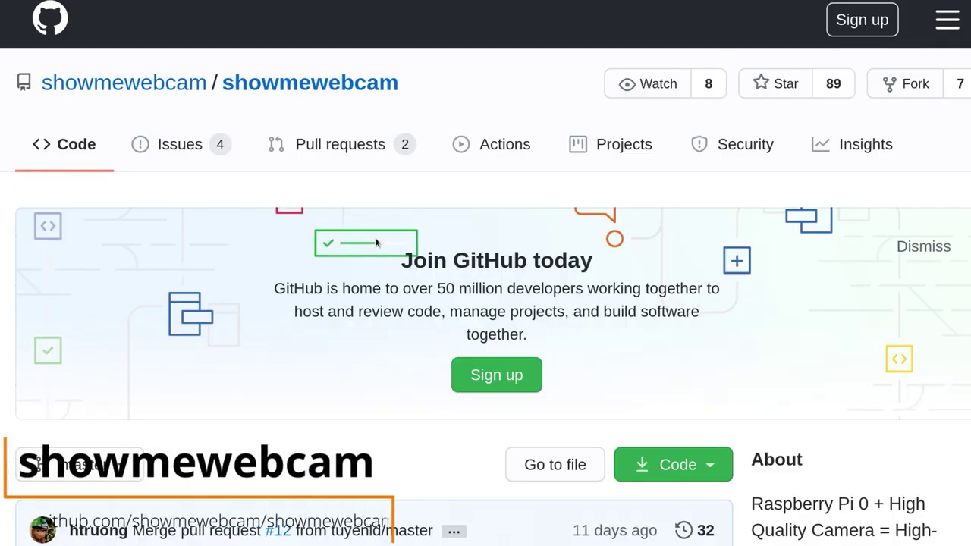
Step: Open the latest V1.30 release of the showmewebcam repository on GitHub and go through its notes down to the assets
{"action": "scroll", "coordinate": [375, 242], "scroll_direction": "down", "scroll_amount": 5}
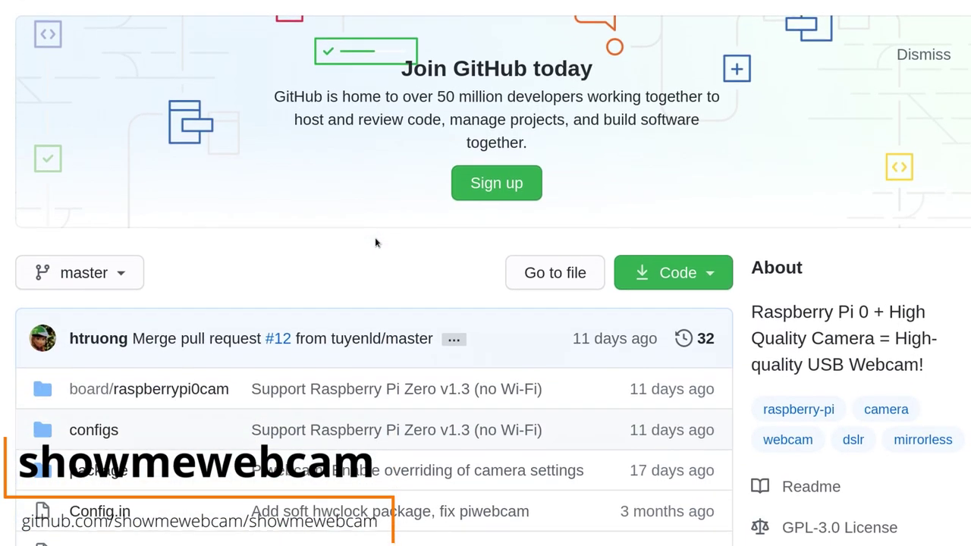
{"action": "scroll", "coordinate": [375, 242], "scroll_direction": "down", "scroll_amount": 3}
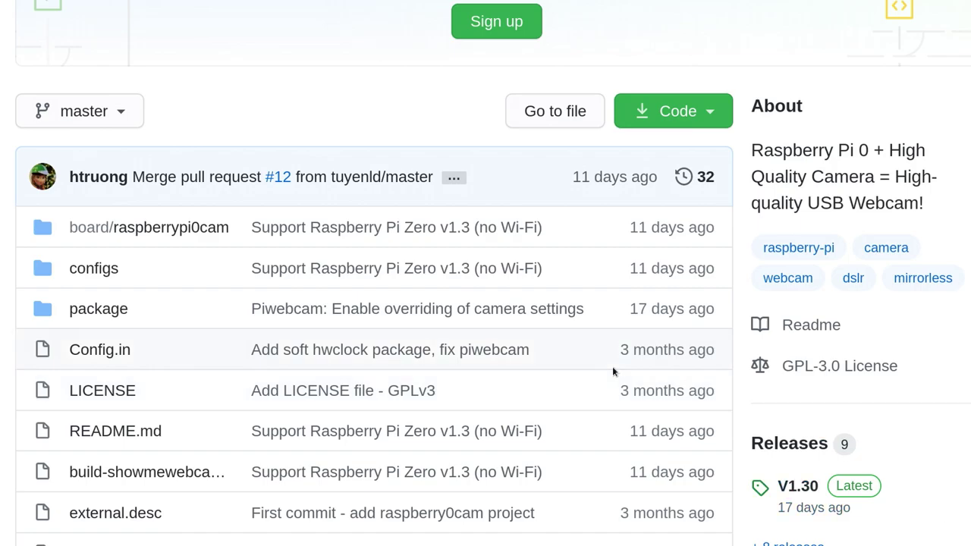
{"action": "scroll", "coordinate": [612, 371], "scroll_direction": "down", "scroll_amount": 3}
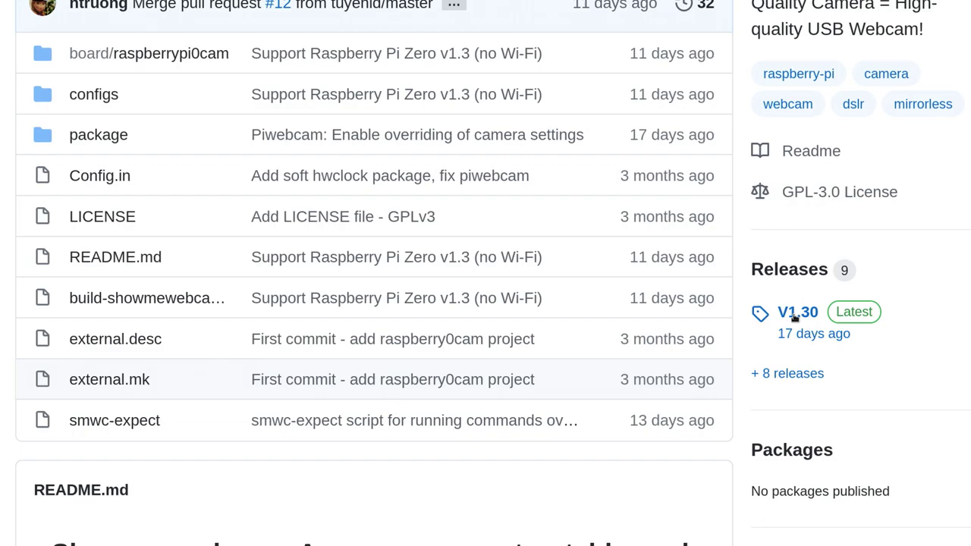
{"action": "left_click", "coordinate": [794, 315]}
{"action": "scroll", "coordinate": [791, 320], "scroll_direction": "down", "scroll_amount": 5}
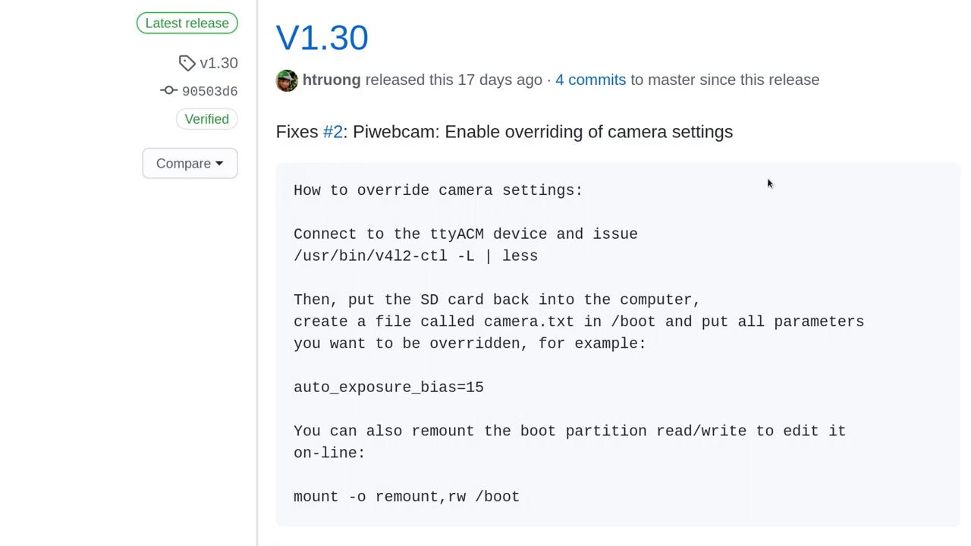
{"action": "scroll", "coordinate": [779, 375], "scroll_direction": "down", "scroll_amount": 2}
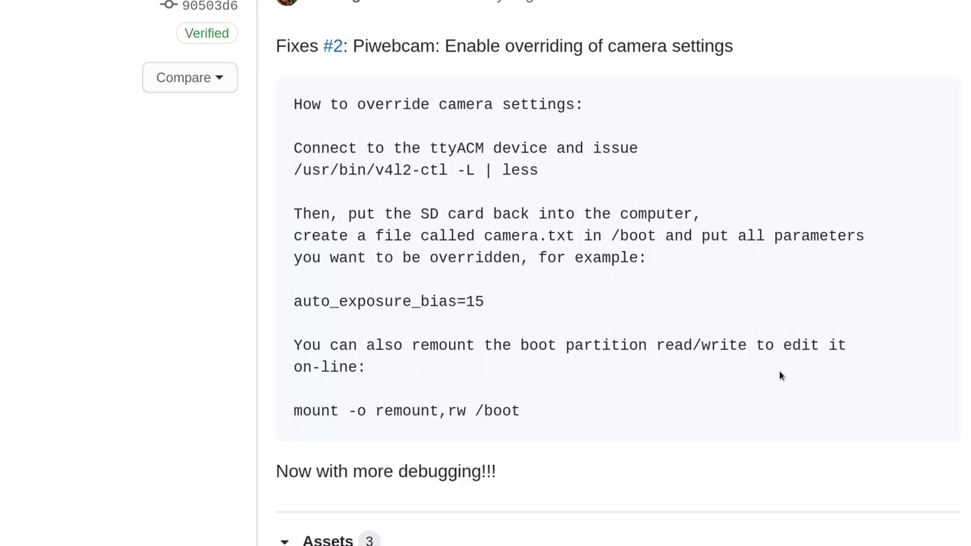
{"action": "scroll", "coordinate": [779, 376], "scroll_direction": "down", "scroll_amount": 6}
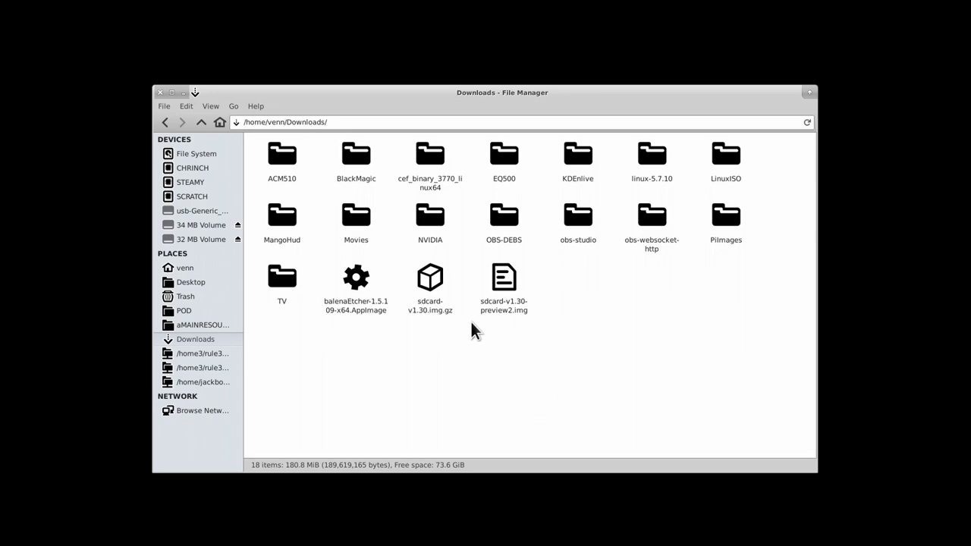
Step: In the file manager's Downloads folder, allow balenaEtcher-1.5.109-x64.AppImage to run as a program
{"action": "left_click", "coordinate": [506, 282]}
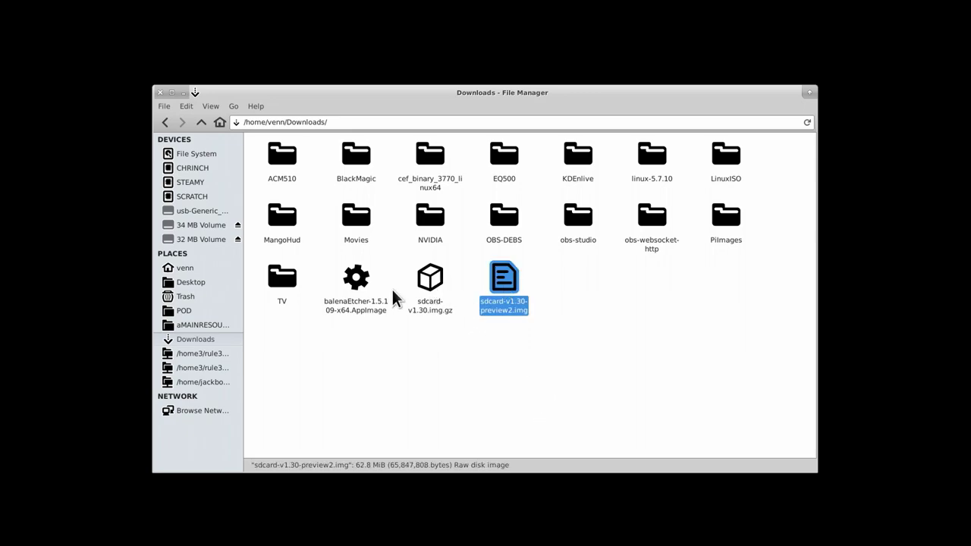
{"action": "left_click", "coordinate": [361, 350]}
{"action": "left_click", "coordinate": [360, 306]}
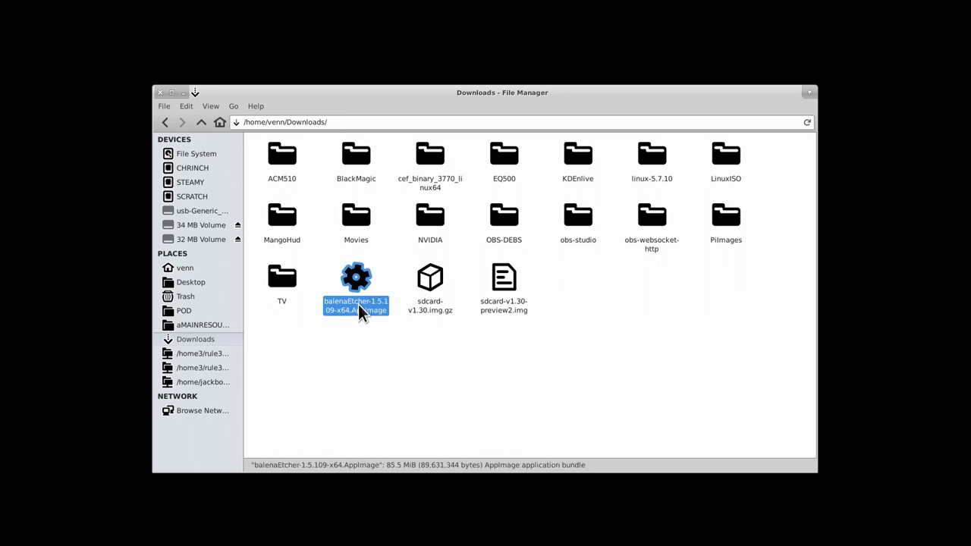
{"action": "right_click", "coordinate": [359, 311]}
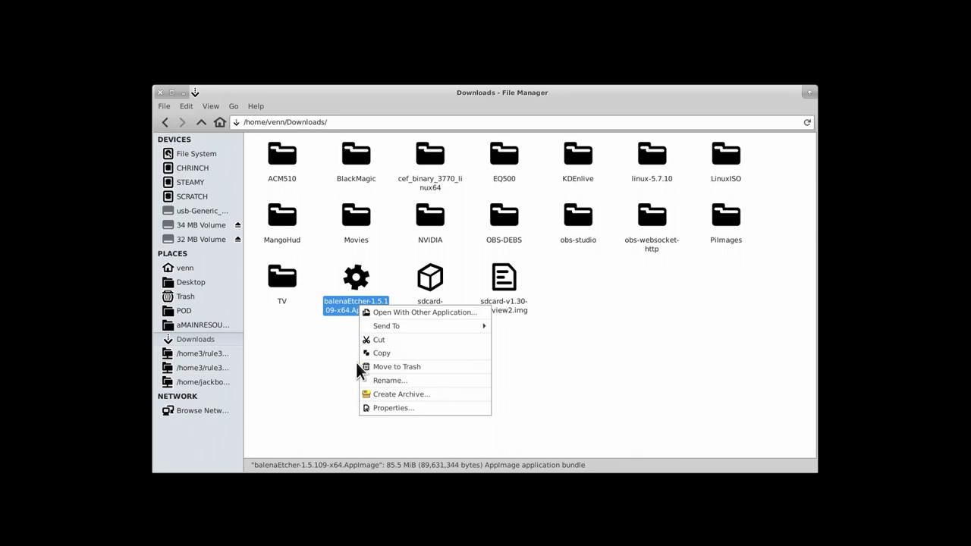
{"action": "left_click", "coordinate": [381, 409]}
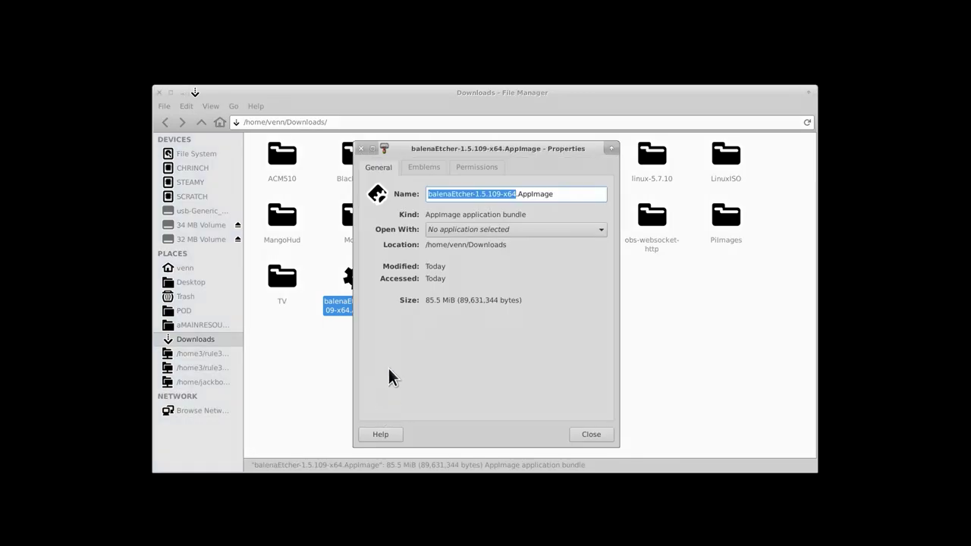
{"action": "left_click", "coordinate": [476, 166]}
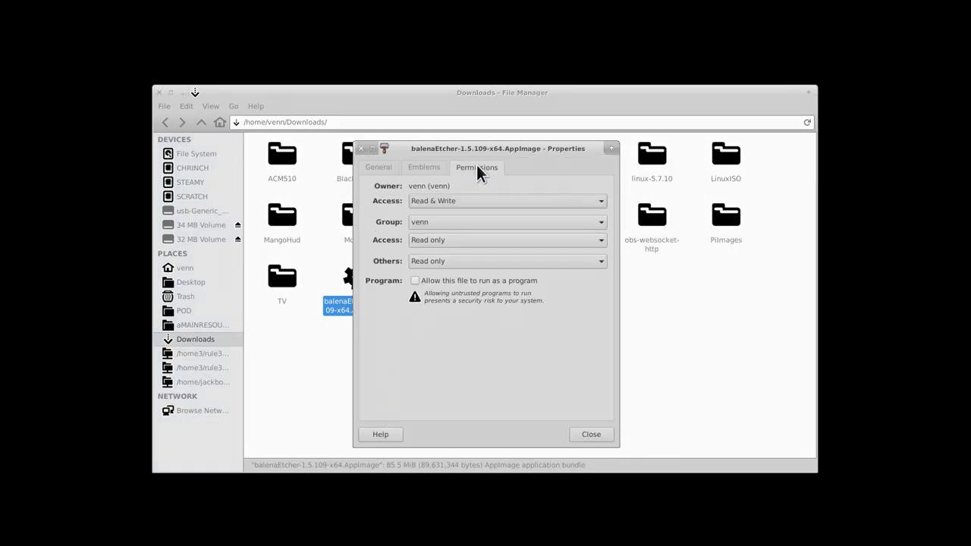
{"action": "left_click", "coordinate": [440, 283]}
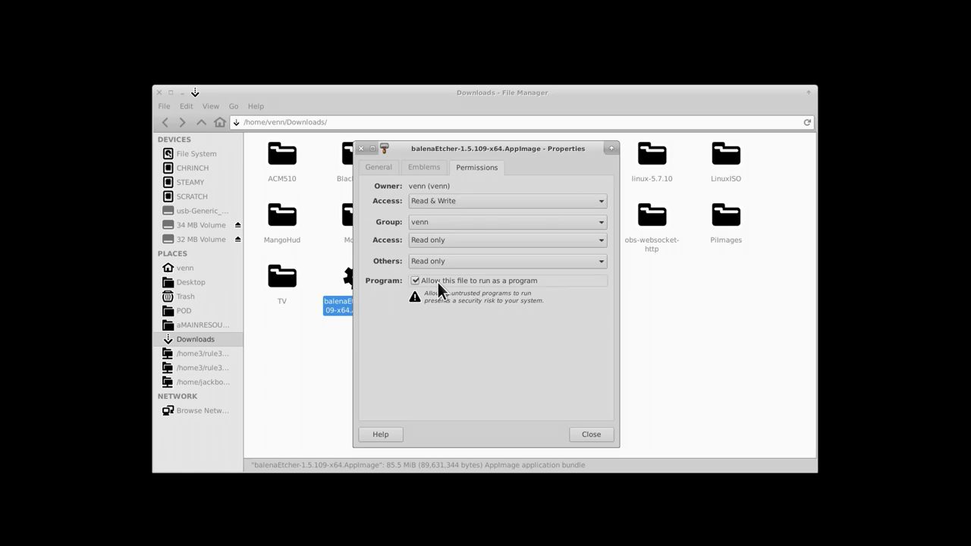
{"action": "left_click", "coordinate": [578, 435]}
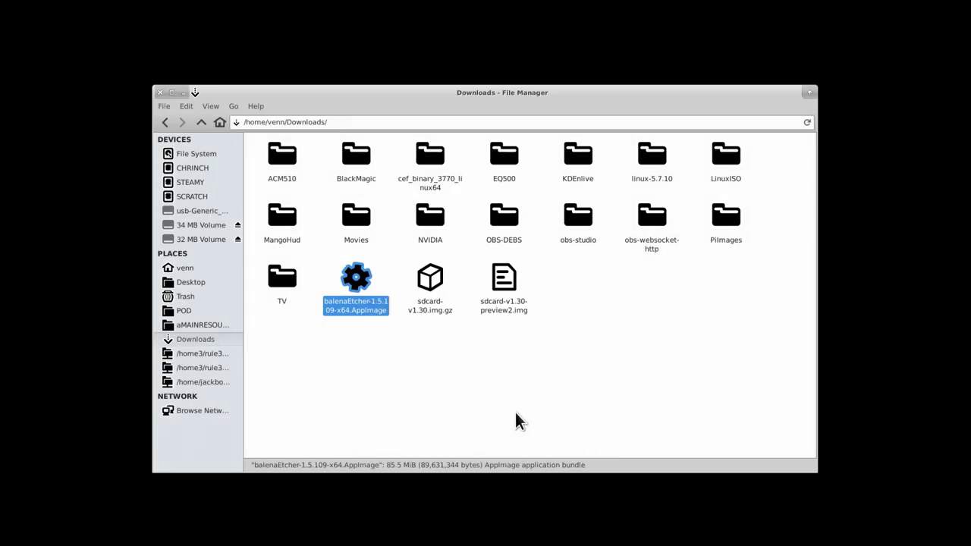
Step: Launch the balenaEtcher AppImage, place its window over the file manager, and minimize the file manager
{"action": "double_click", "coordinate": [359, 307]}
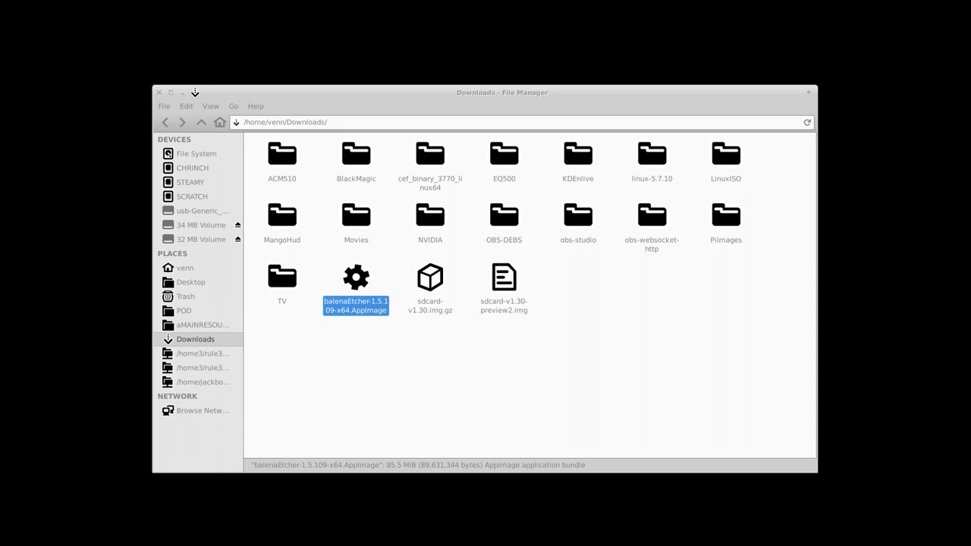
{"action": "left_click_drag", "start_coordinate": [0, 56], "coordinate": [353, 171]}
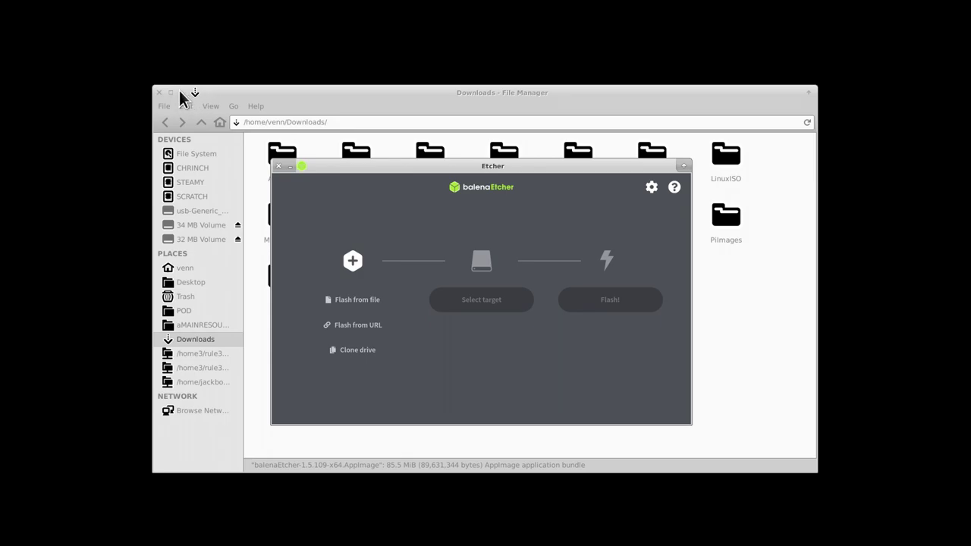
{"action": "left_click", "coordinate": [183, 91]}
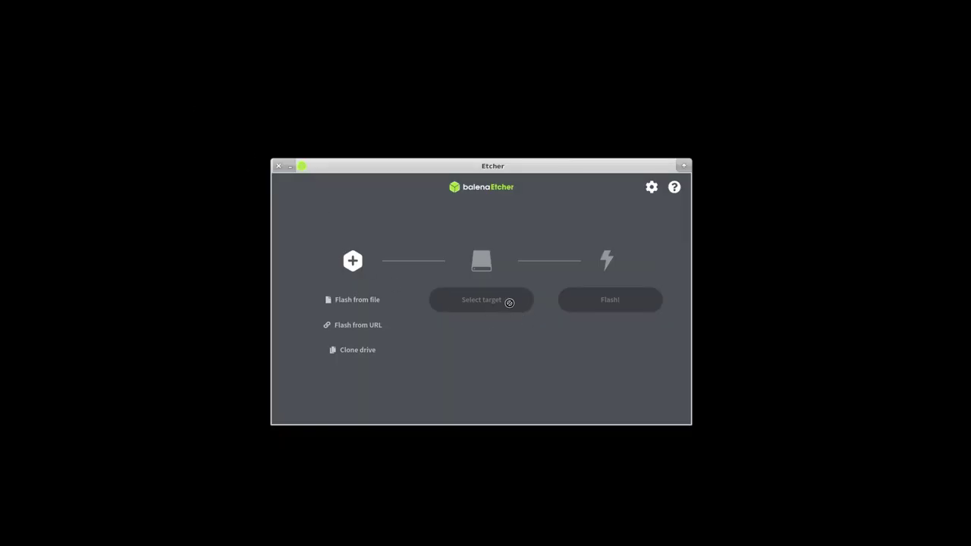
Step: Load sdcard-v1.30-preview2.img from the Downloads folder as the image file to flash
{"action": "left_click", "coordinate": [342, 304]}
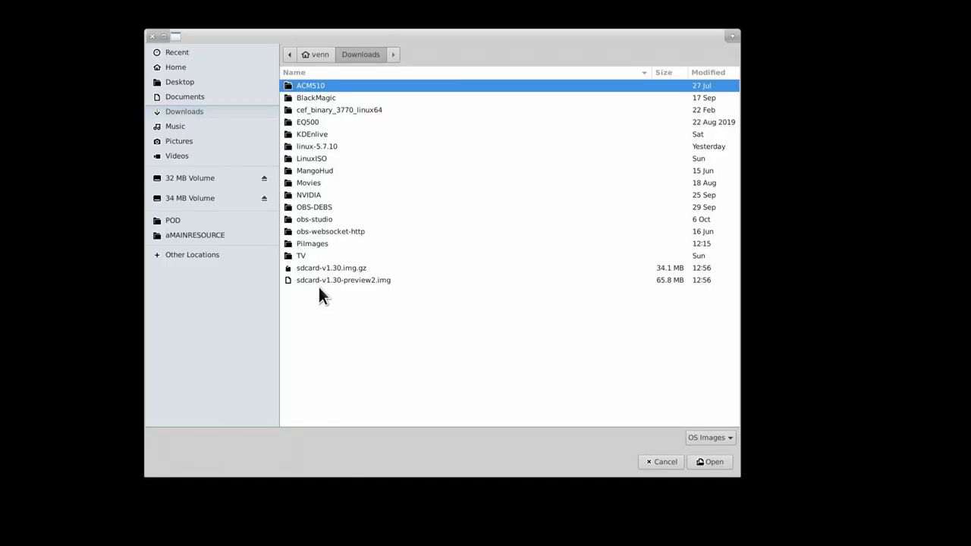
{"action": "left_click", "coordinate": [321, 280]}
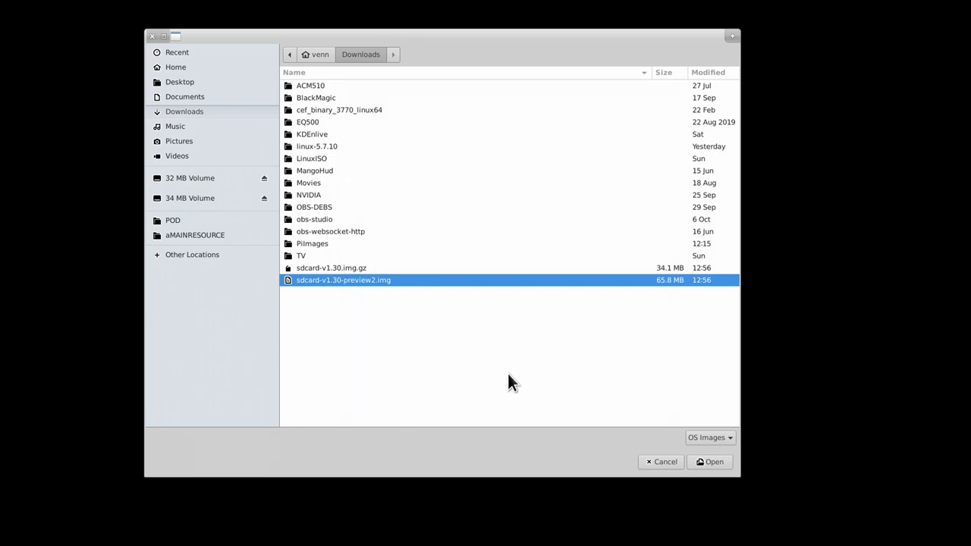
{"action": "left_click", "coordinate": [709, 457]}
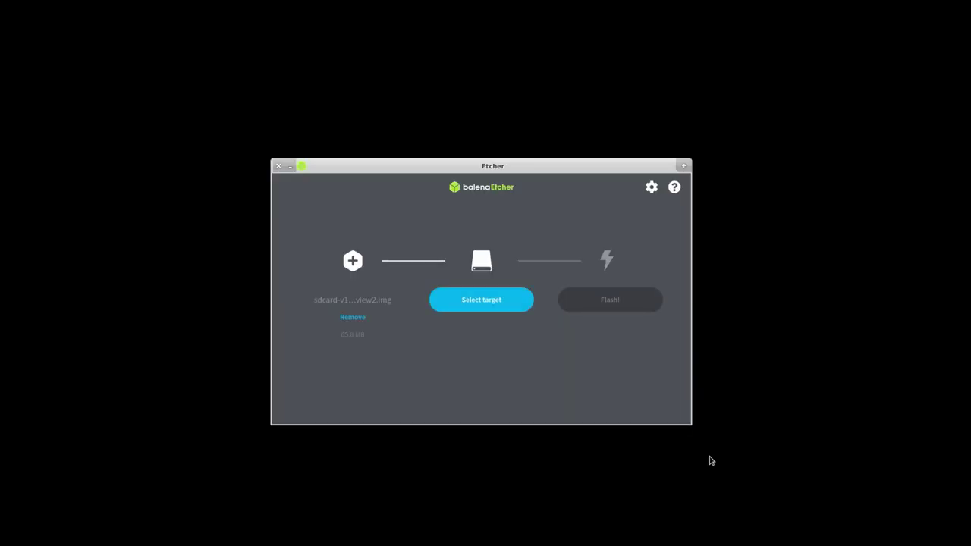
Step: Select the 15.9 GB Generic MassStorageClass drive at /dev/sdd as the target, checking the hidden drives too, and start flashing
{"action": "left_click", "coordinate": [476, 304]}
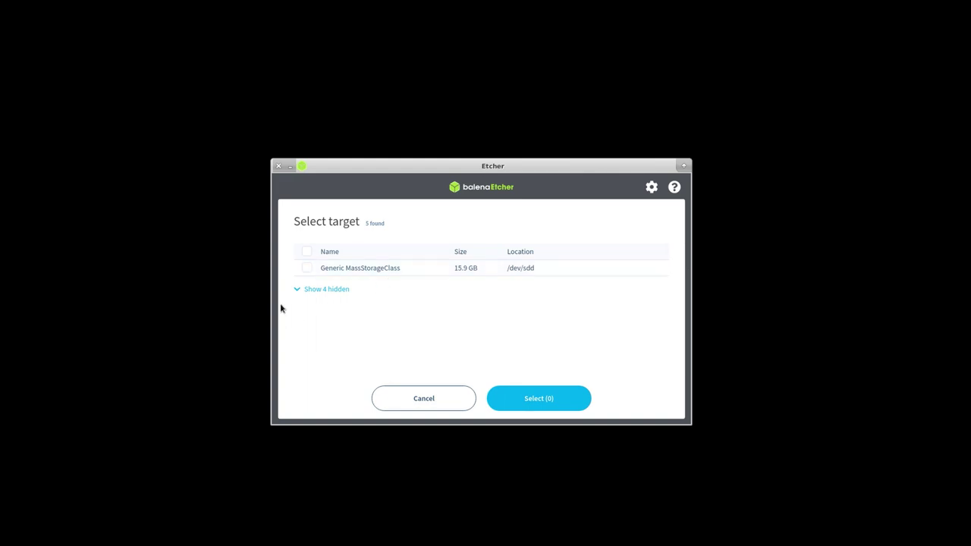
{"action": "left_click", "coordinate": [320, 290]}
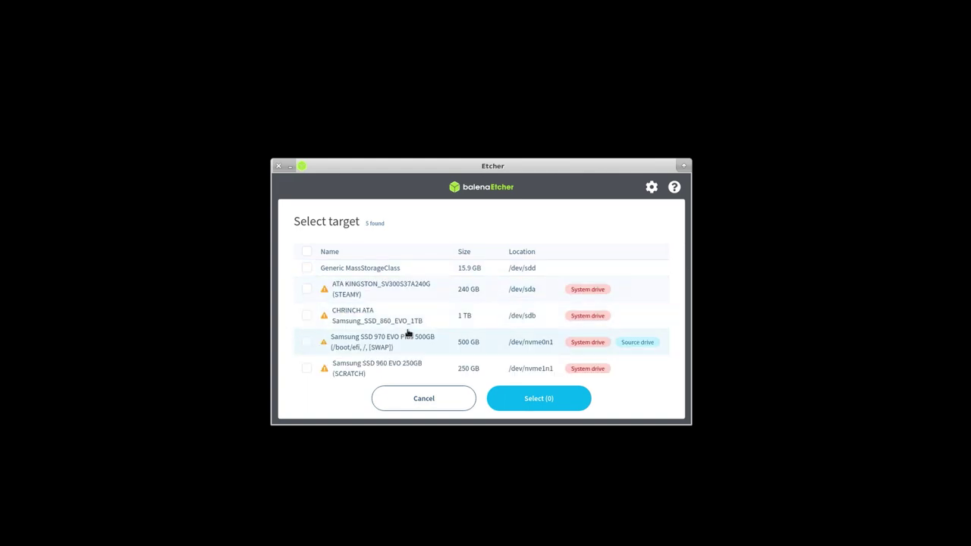
{"action": "scroll", "coordinate": [408, 318], "scroll_direction": "down", "scroll_amount": 1}
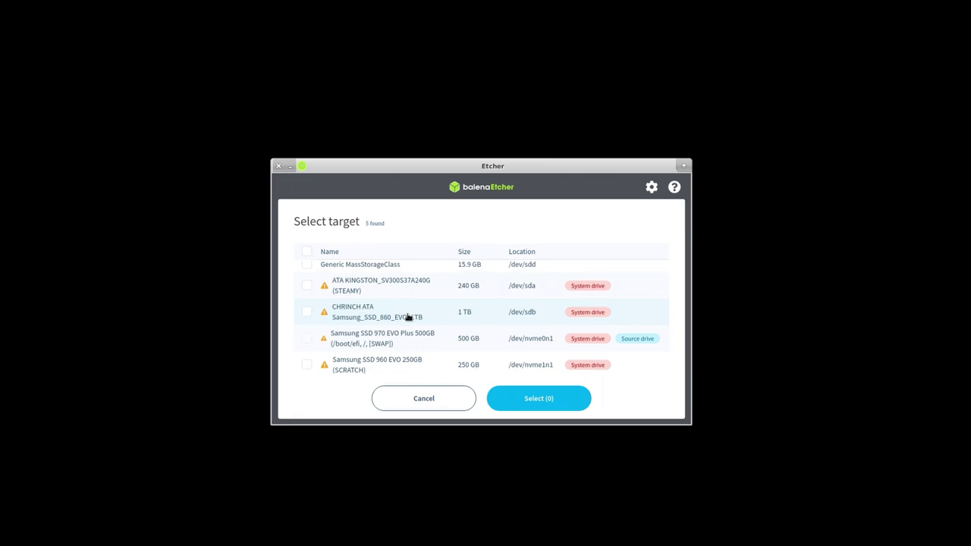
{"action": "scroll", "coordinate": [408, 318], "scroll_direction": "up", "scroll_amount": 1}
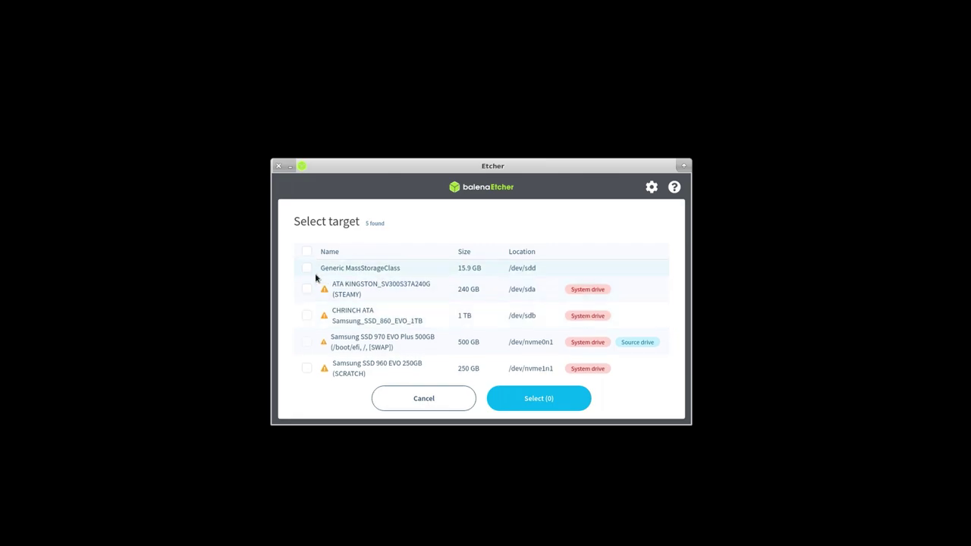
{"action": "left_click", "coordinate": [307, 269]}
{"action": "left_click", "coordinate": [555, 403]}
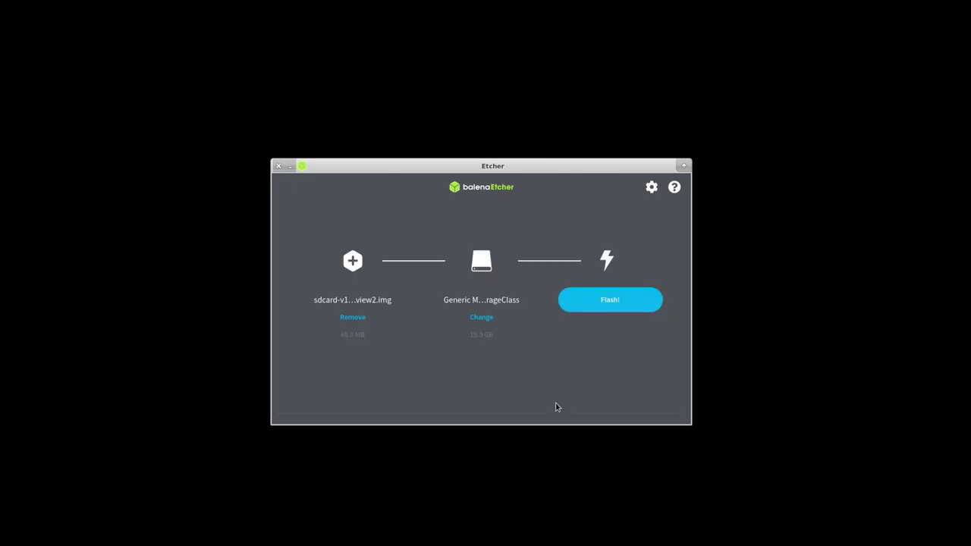
{"action": "left_click", "coordinate": [609, 300]}
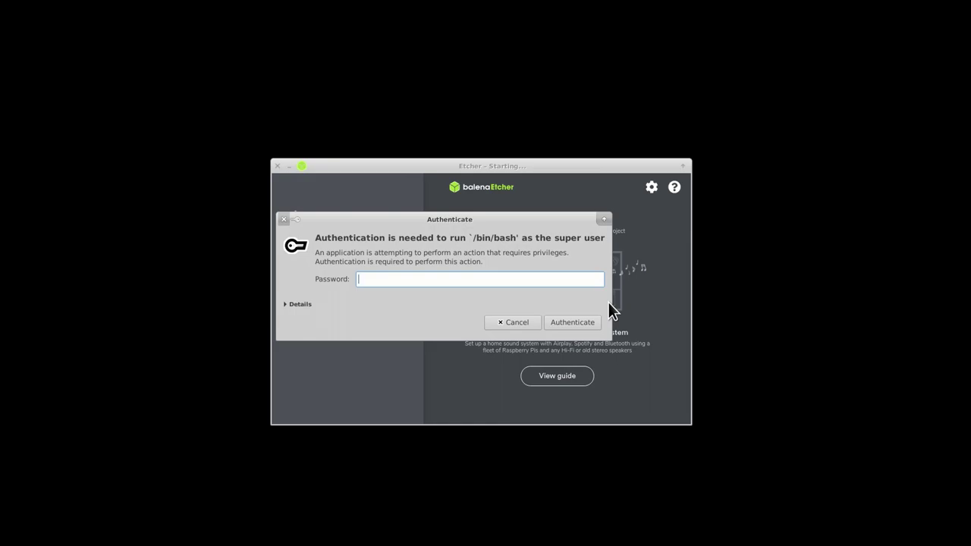